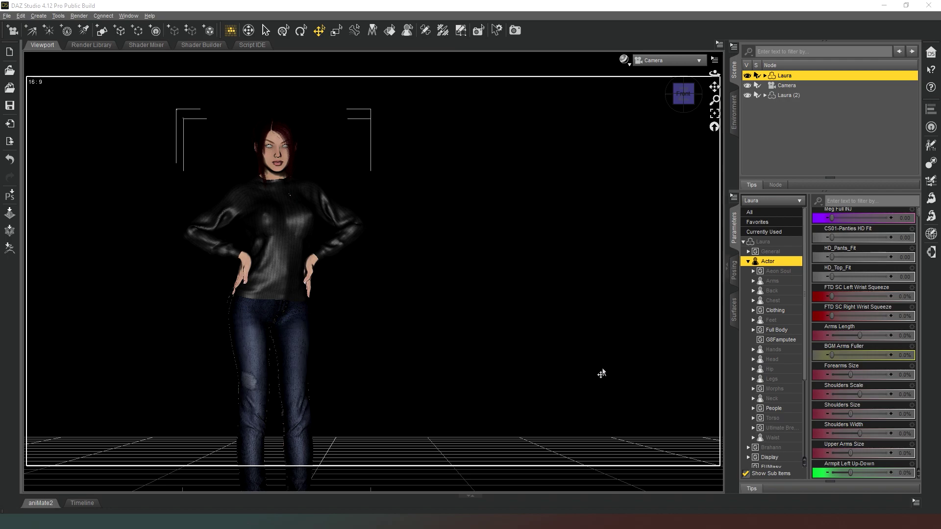
- Switch the viewport draw style to the NVIDIA Iray preview
click(624, 59)
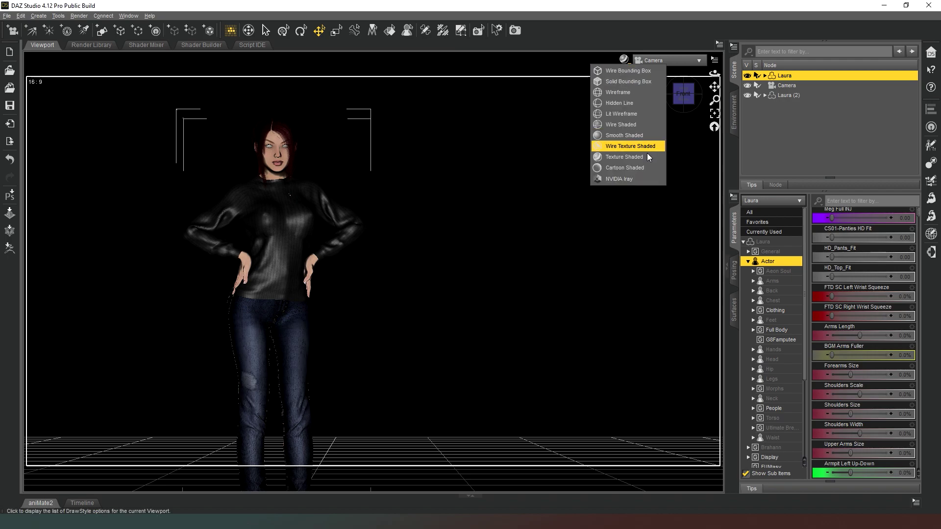
click(629, 178)
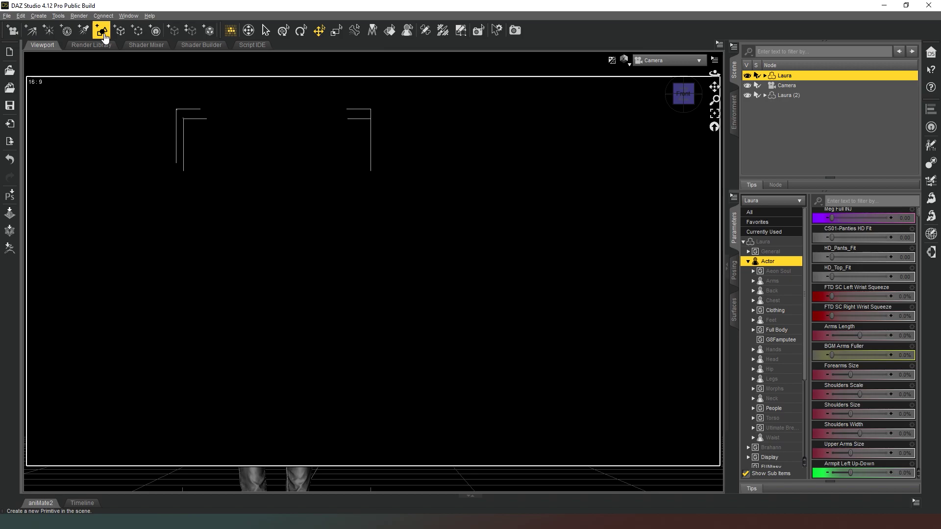
- Create a Sphere primitive with diameter 5 at world centre
click(103, 34)
click(449, 201)
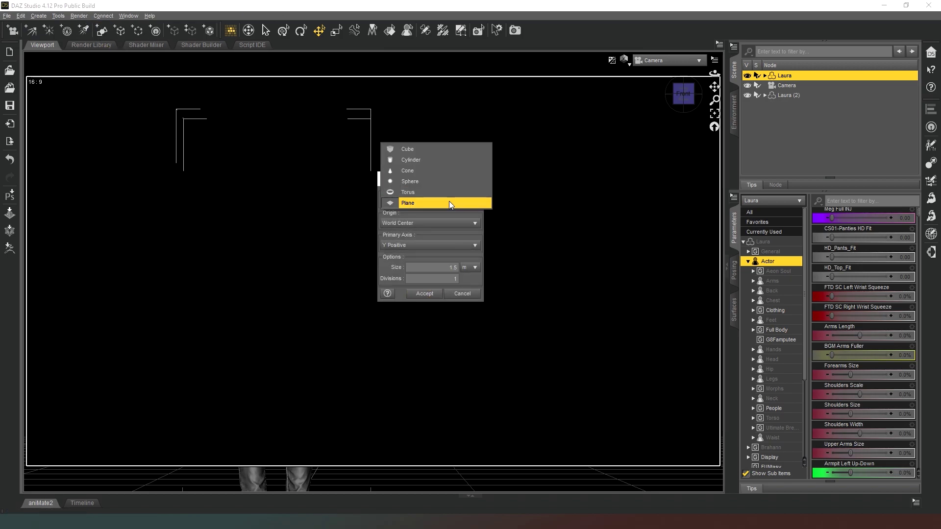
click(421, 185)
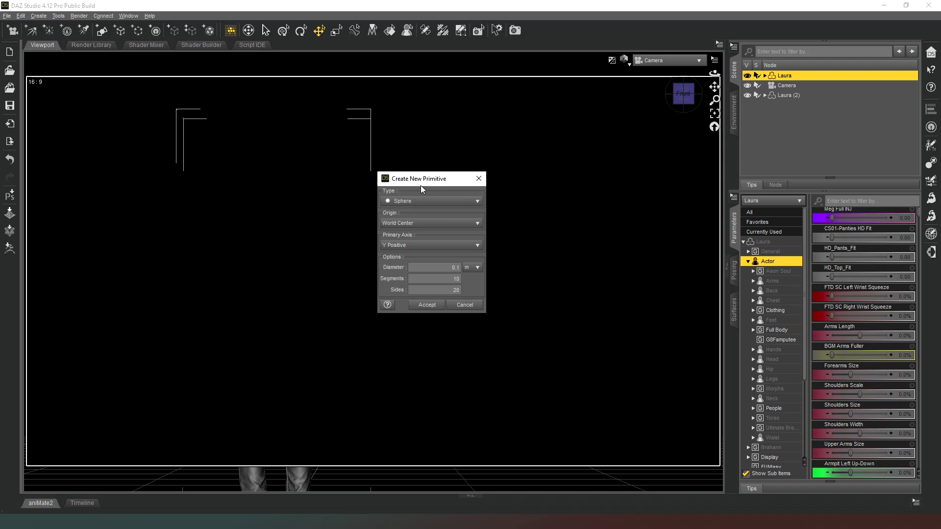
click(449, 267)
text(5)
click(436, 305)
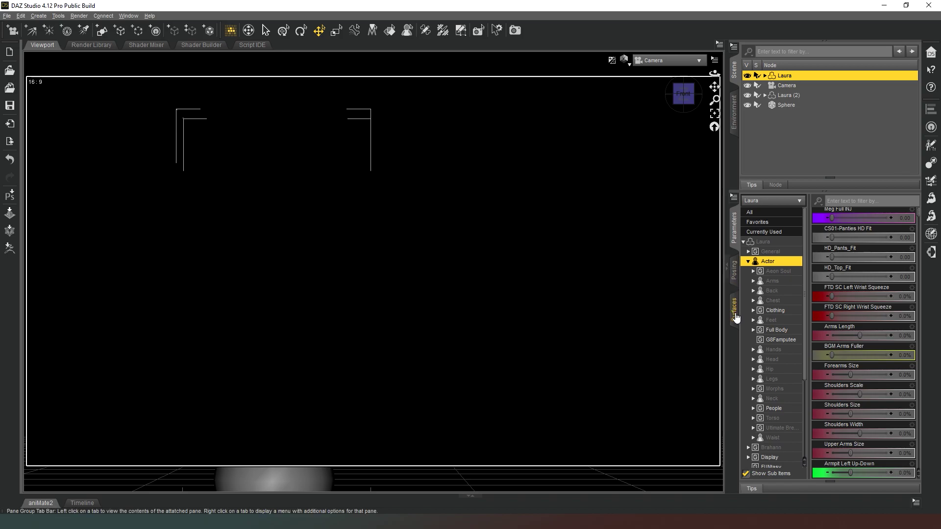
- Set the viewport to Texture Shaded and frame the figure in Perspective View
click(627, 62)
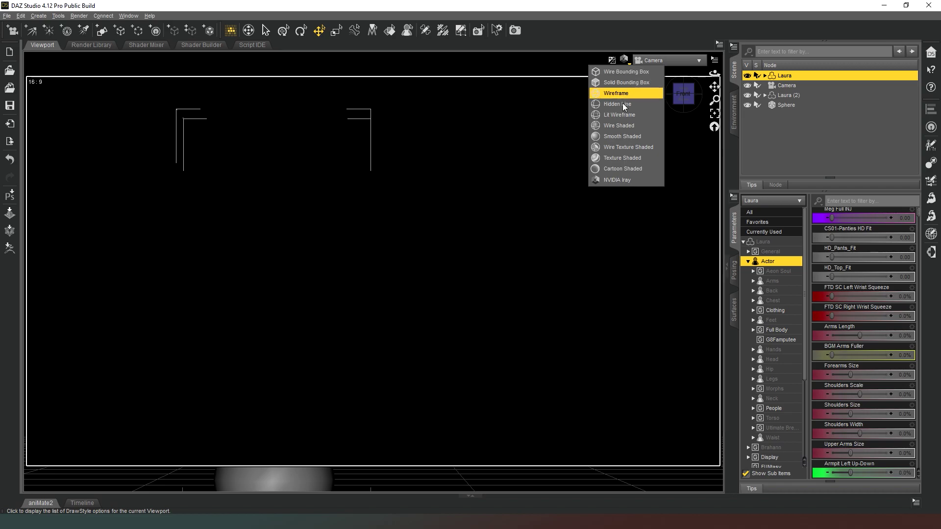
click(624, 157)
click(658, 61)
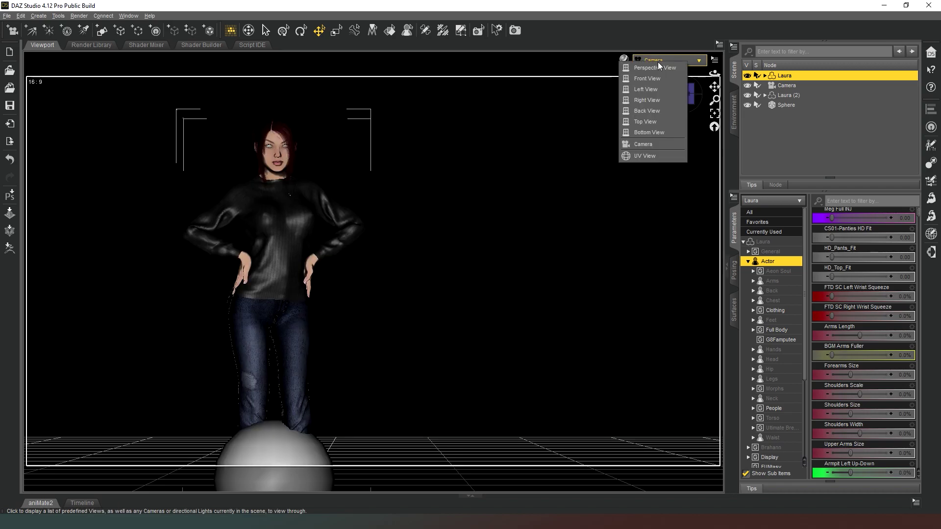
click(658, 63)
drag(684, 96, 686, 106)
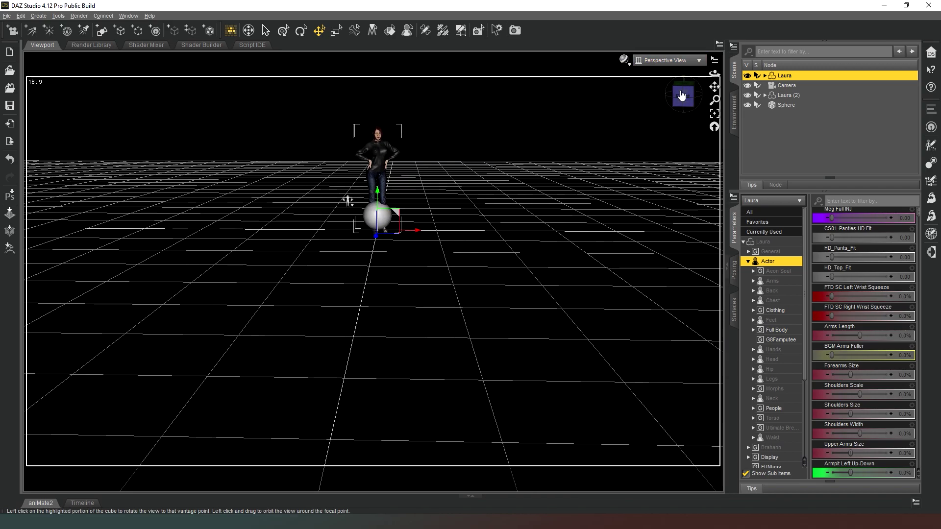
click(711, 132)
- Move the sphere above the figure to X 57.31, Y 154.18, Z 118.60, then return to Camera view
click(407, 387)
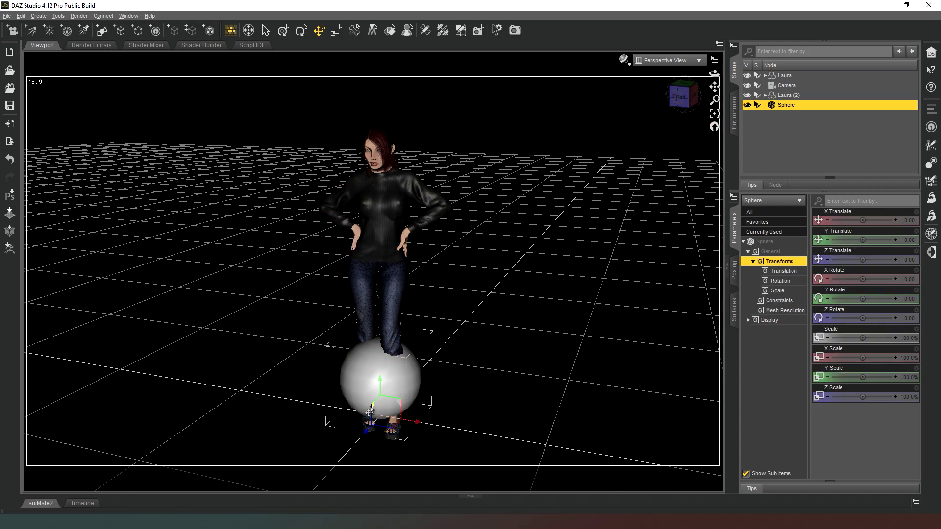
drag(370, 411, 256, 203)
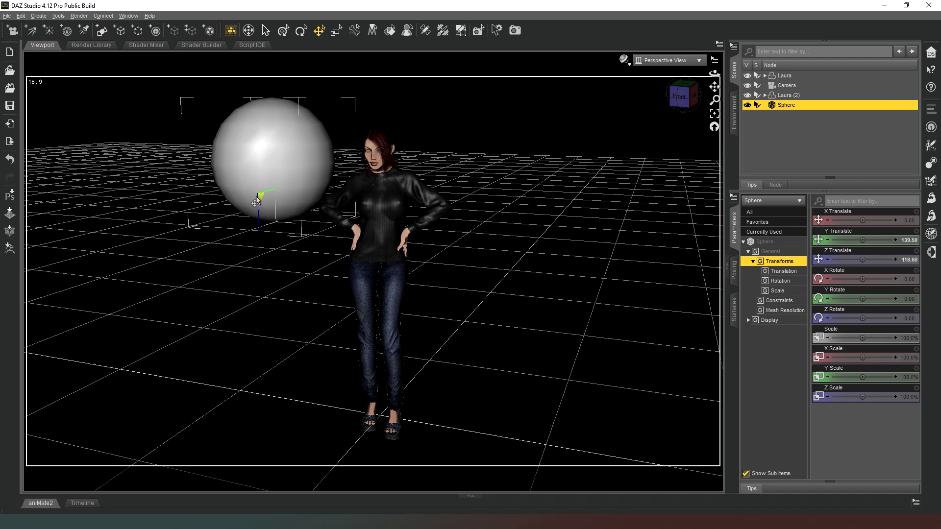
click(682, 100)
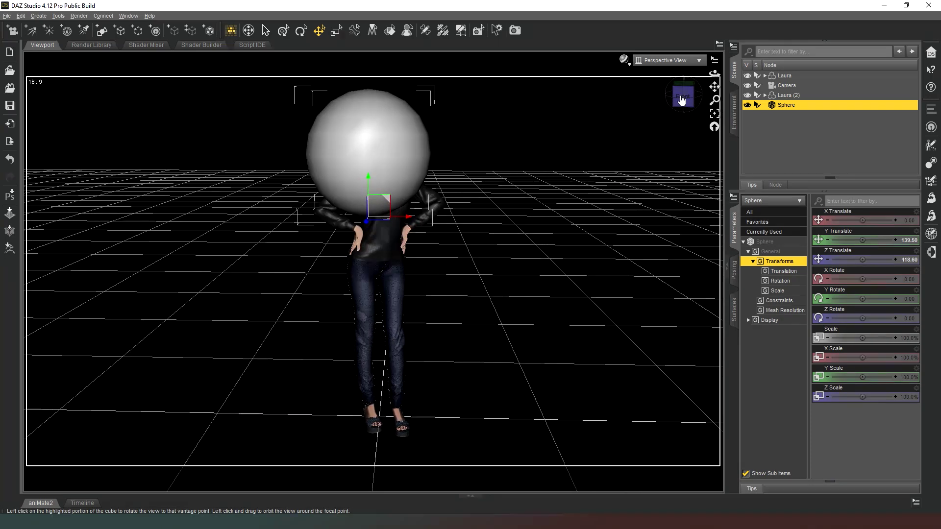
drag(387, 202, 650, 131)
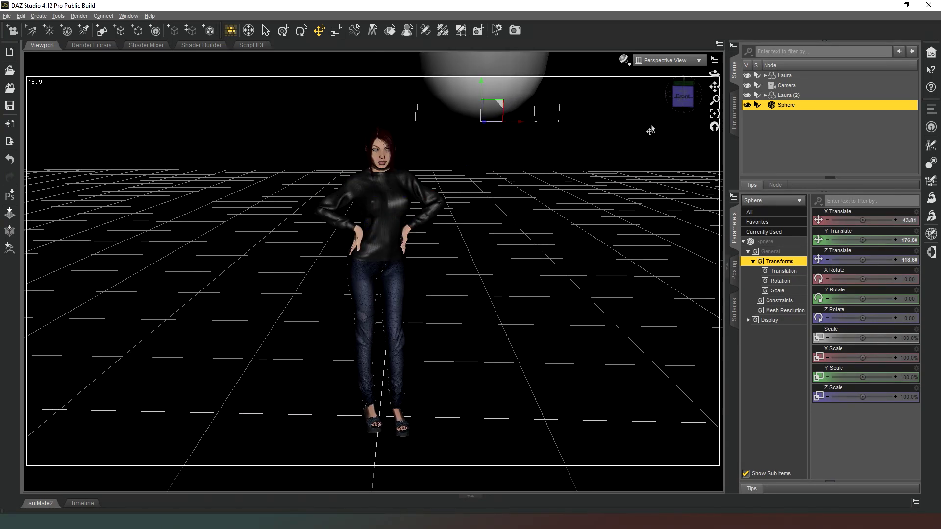
mouse_move(682, 100)
mouse_down()
mouse_move(682, 115)
mouse_move(680, 87)
mouse_up()
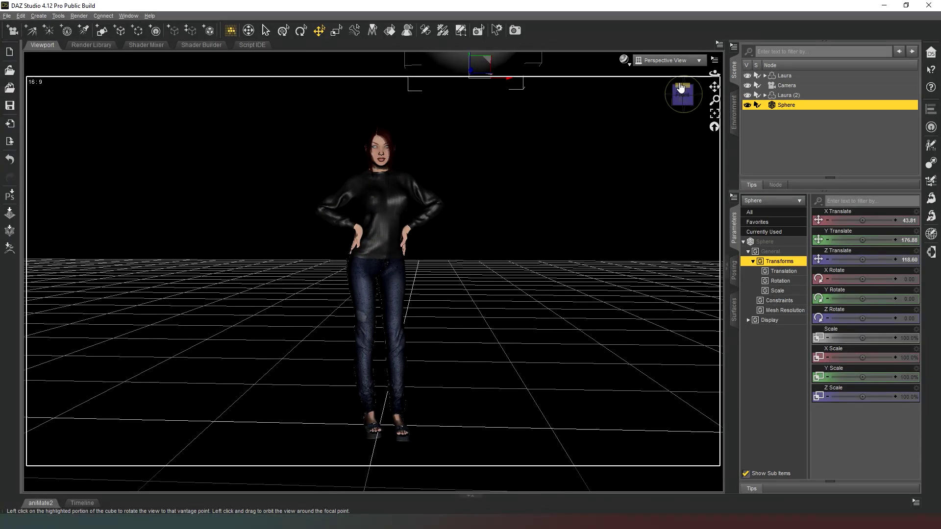
click(678, 60)
click(681, 146)
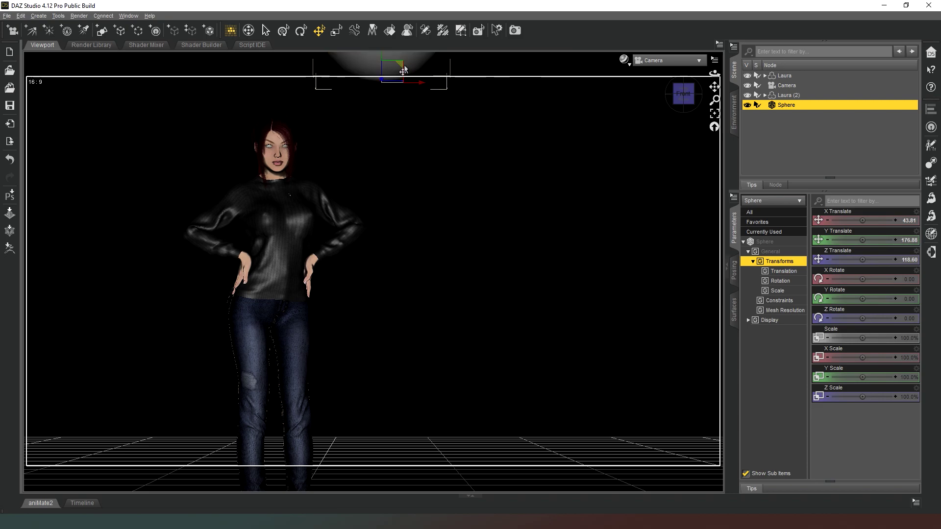
drag(402, 70, 439, 130)
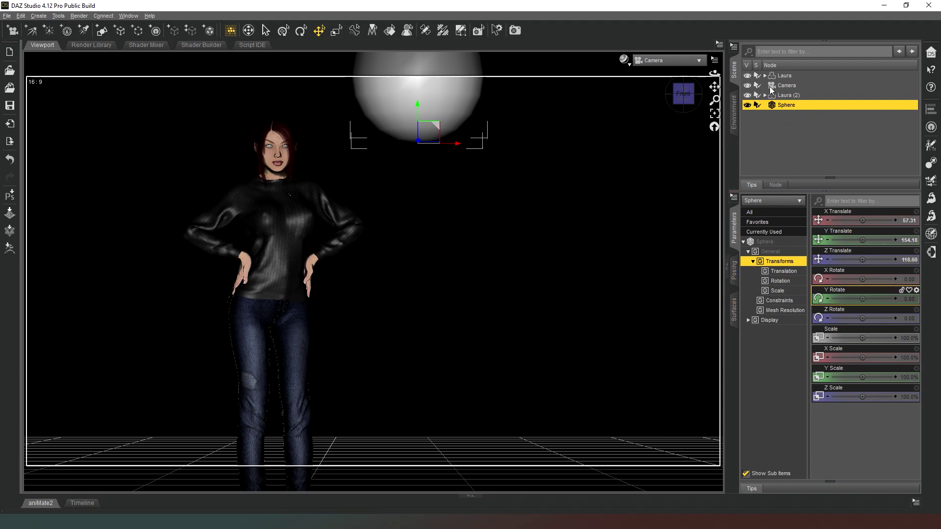
- Give the sphere's Default surface a white (1.00, 1.00, 1.00) emission colour with luminance in kcd/m^2
click(734, 314)
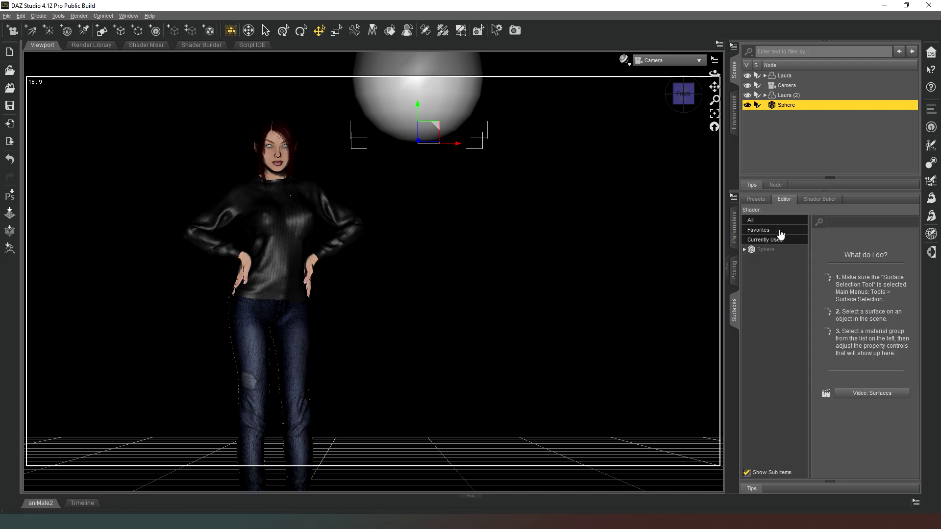
click(748, 251)
click(745, 250)
click(749, 260)
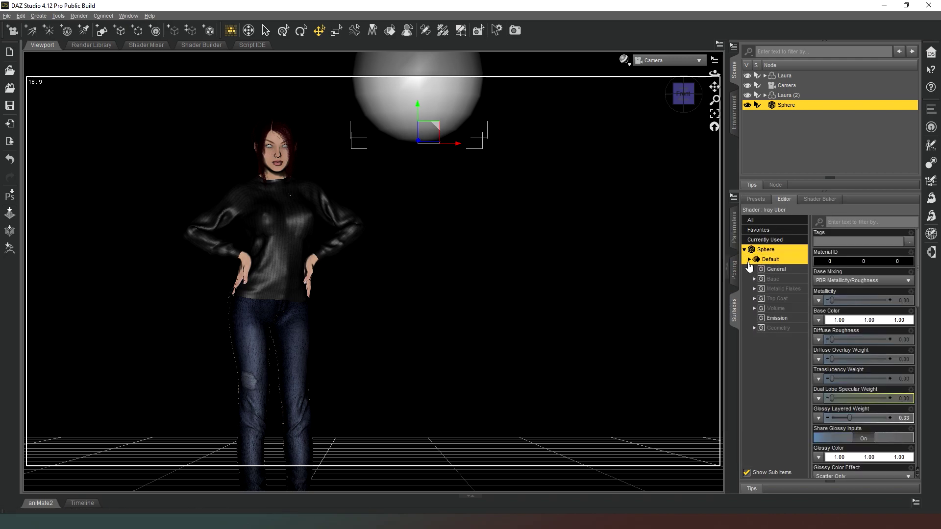
click(777, 318)
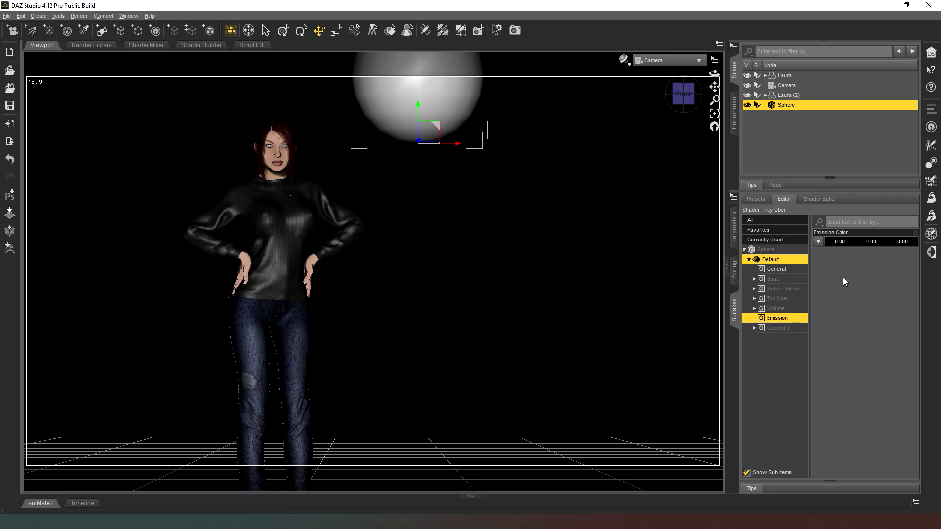
click(858, 245)
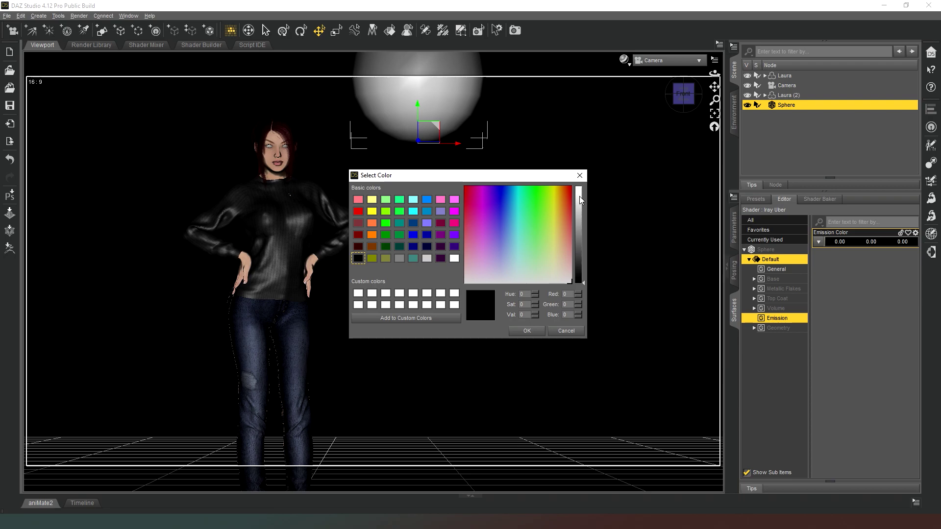
drag(579, 196, 567, 172)
click(528, 331)
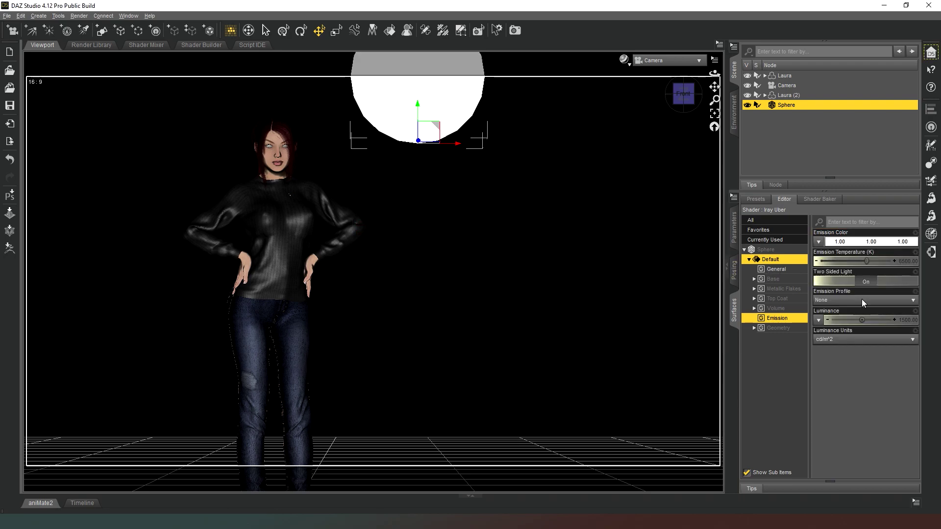
click(875, 342)
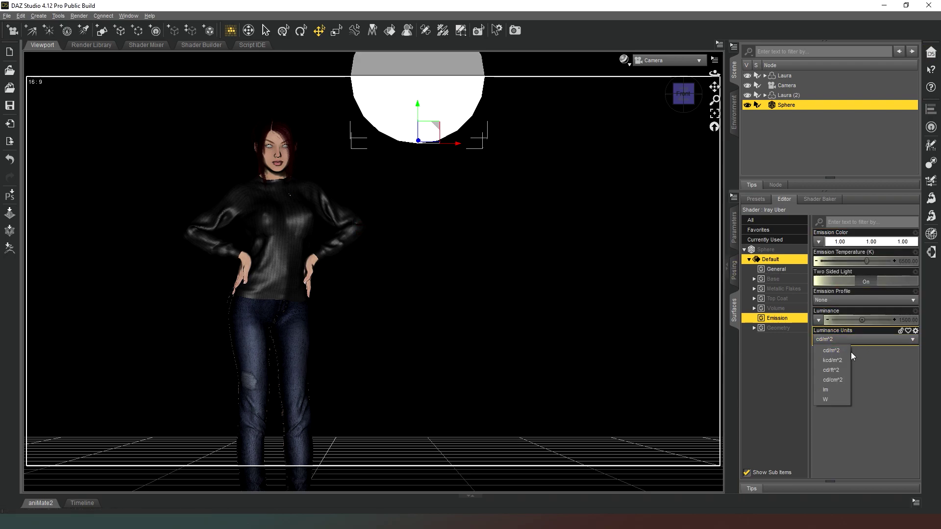
click(836, 360)
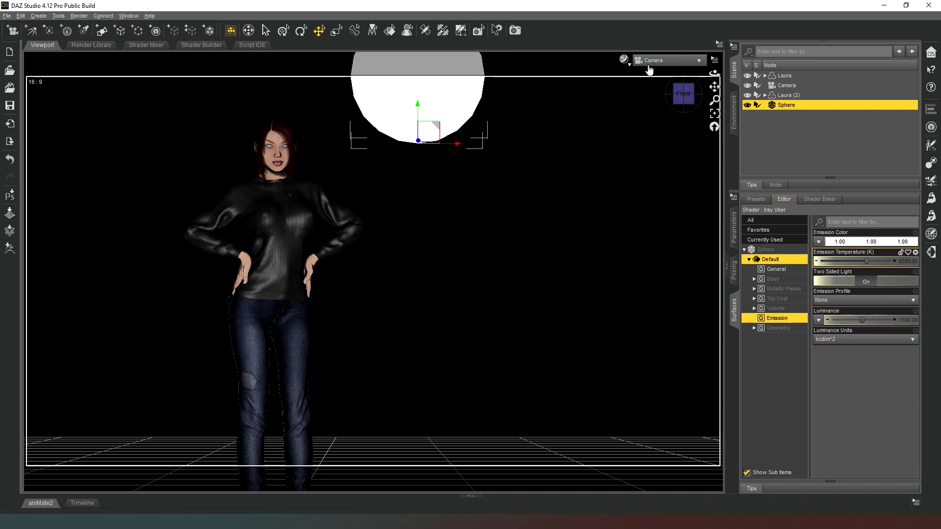
- Switch the viewport back to NVIDIA Iray to see the sphere lighting Laura
click(627, 62)
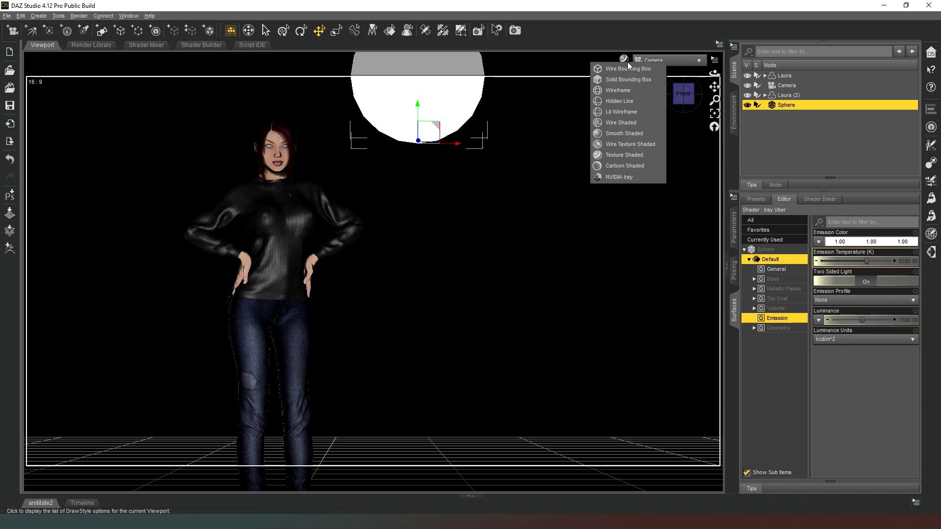
click(617, 176)
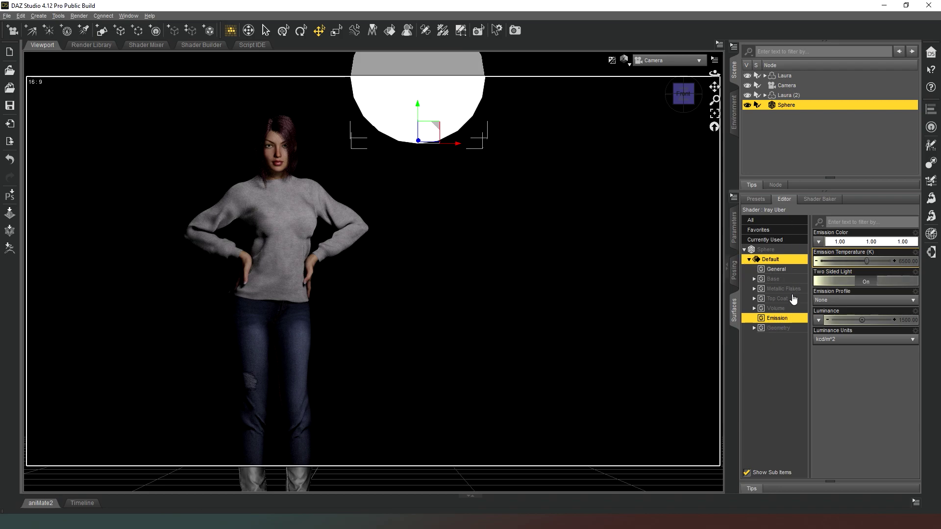
- Set the sphere's Geometry Cutout Opacity to 0.0000001 and deselect the sphere
click(779, 328)
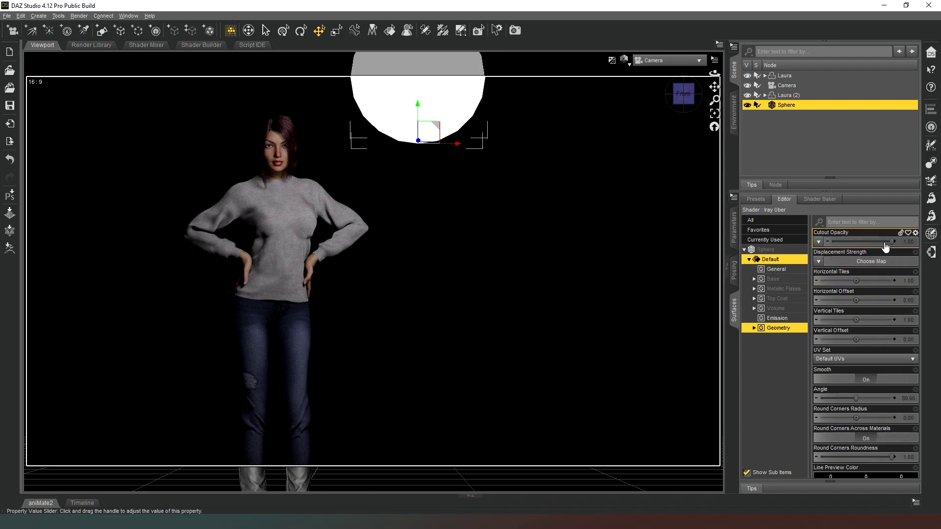
click(910, 241)
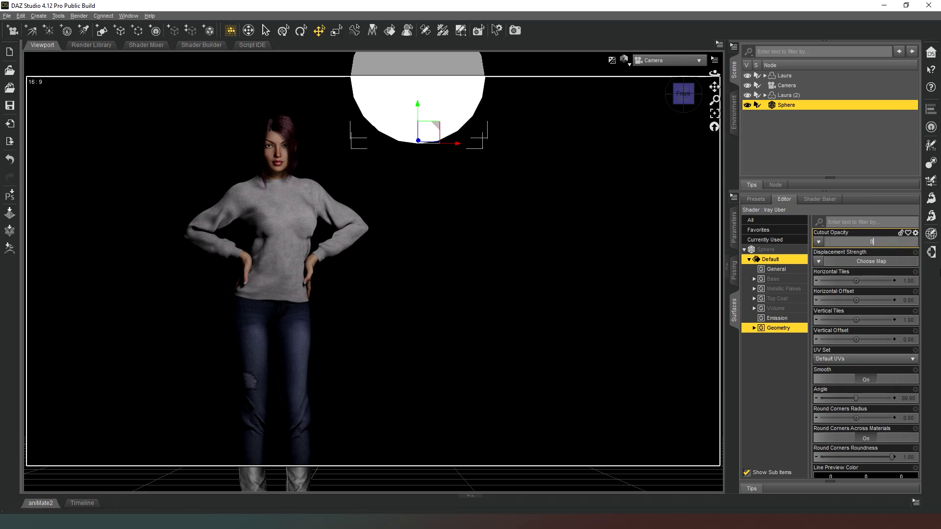
text(0.0000001)
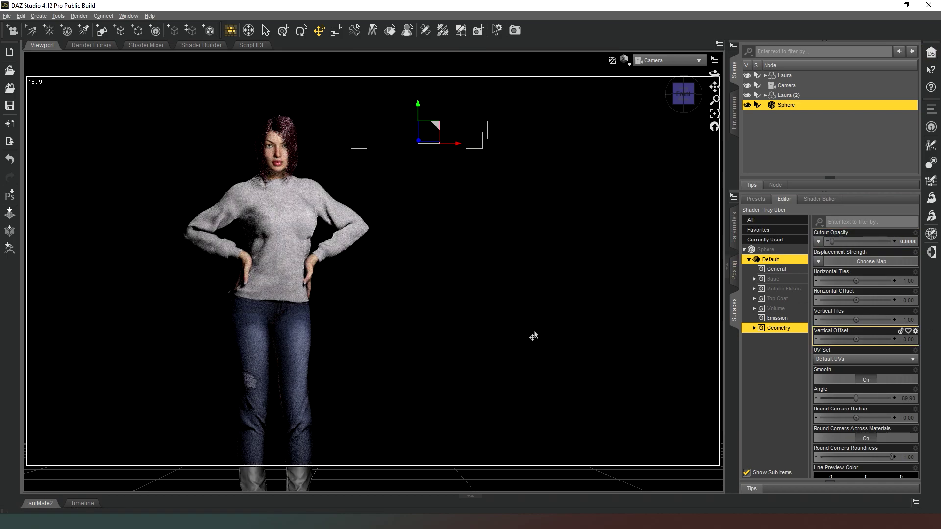
click(544, 248)
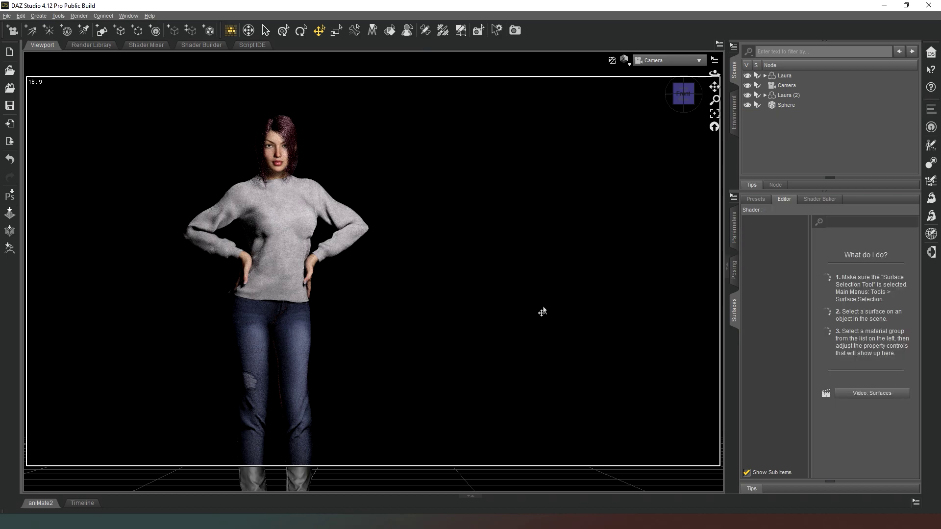